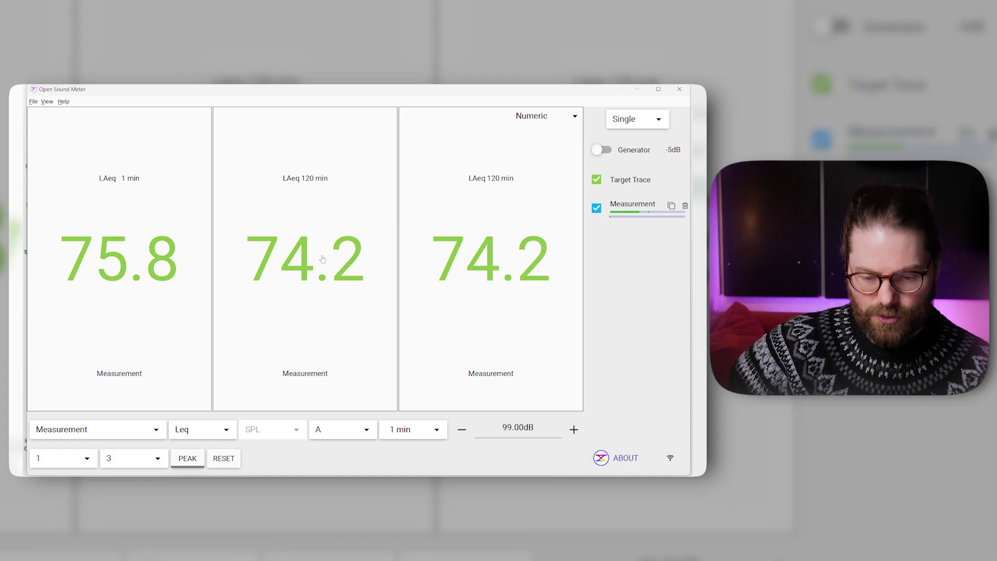
Set the middle (second) meter's averaging window to 5 minutes
left_click(323, 259)
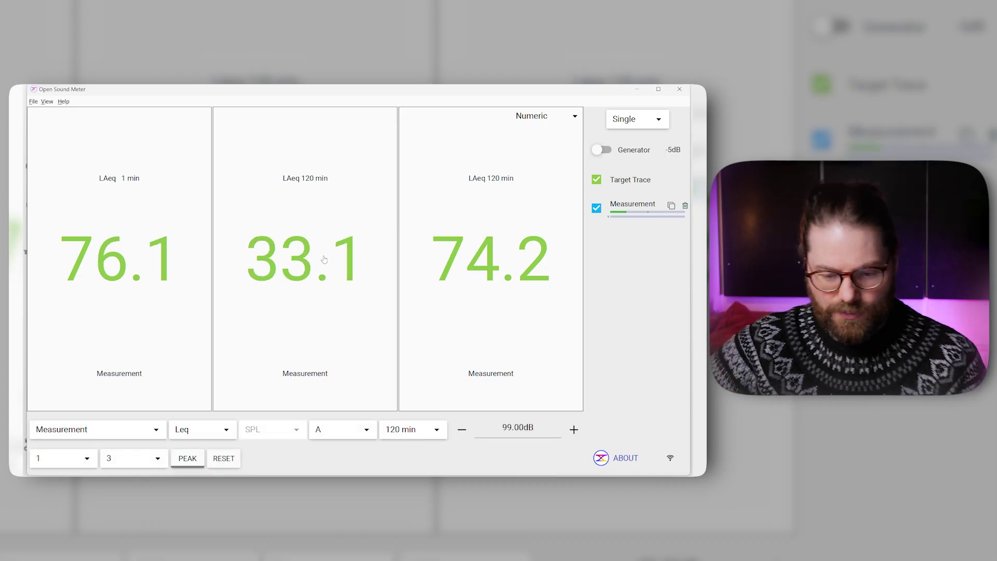
left_click(203, 429)
left_click(355, 431)
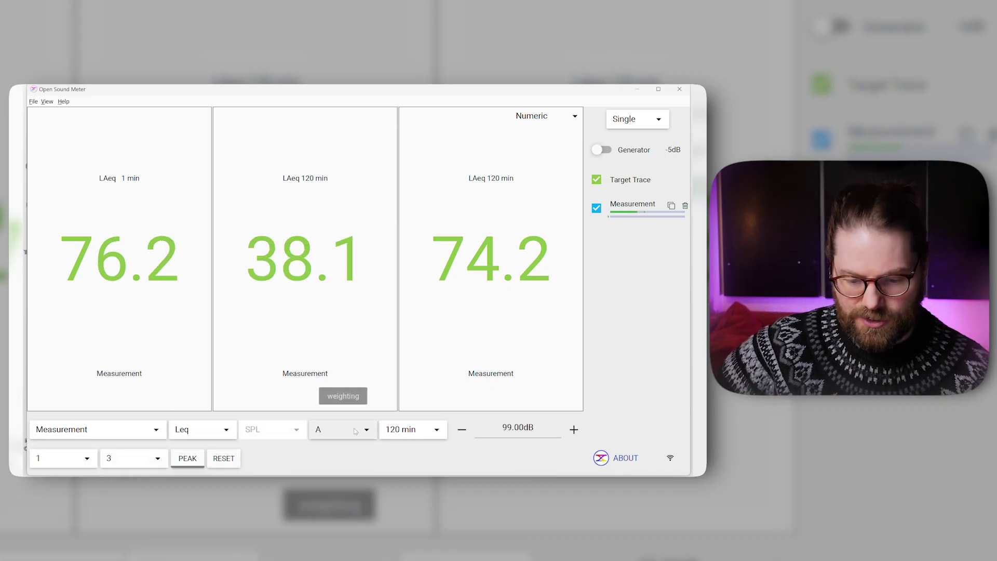
left_click(413, 429)
left_click(410, 303)
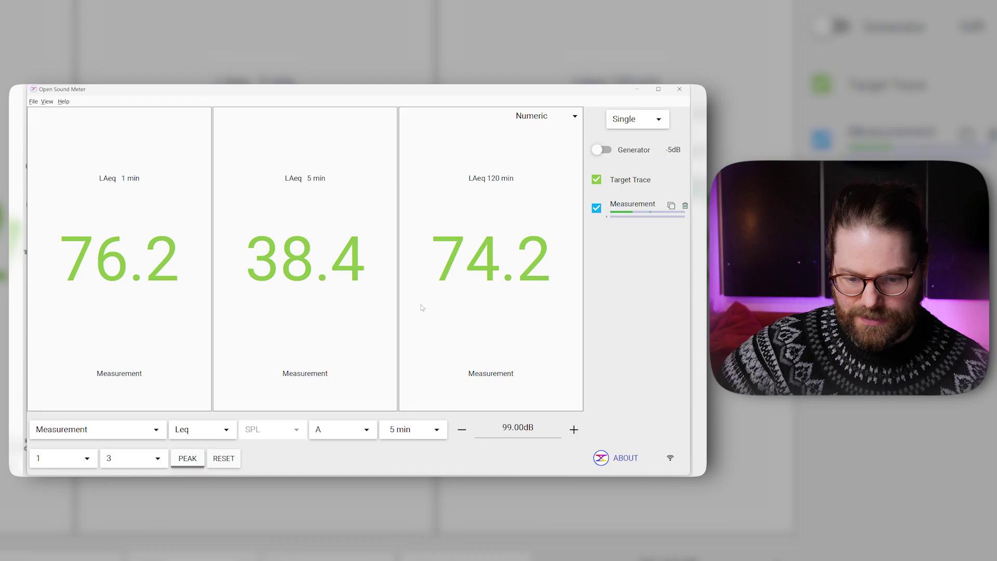
Set the third meter's averaging window to 15 minutes
left_click(509, 298)
left_click(412, 429)
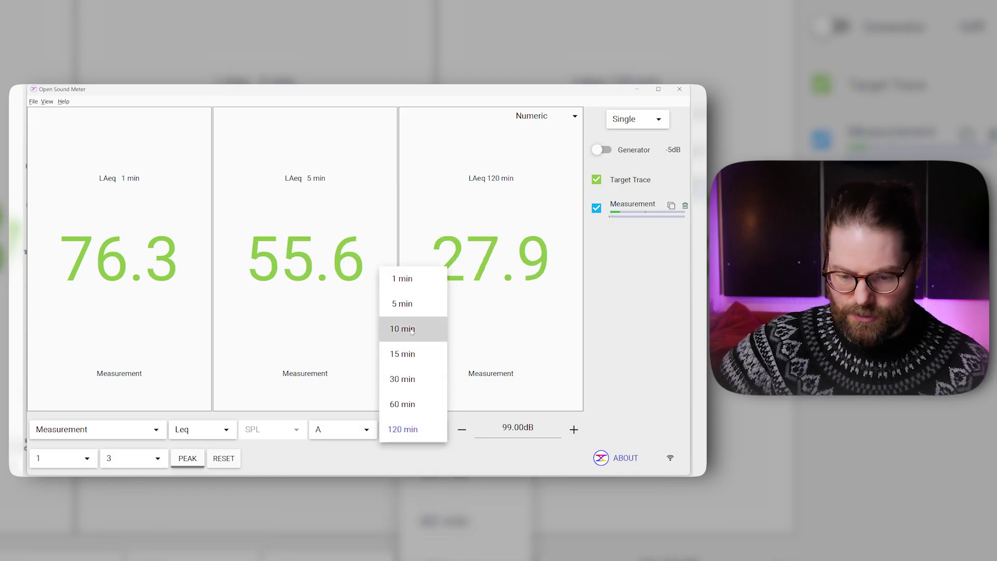
left_click(410, 354)
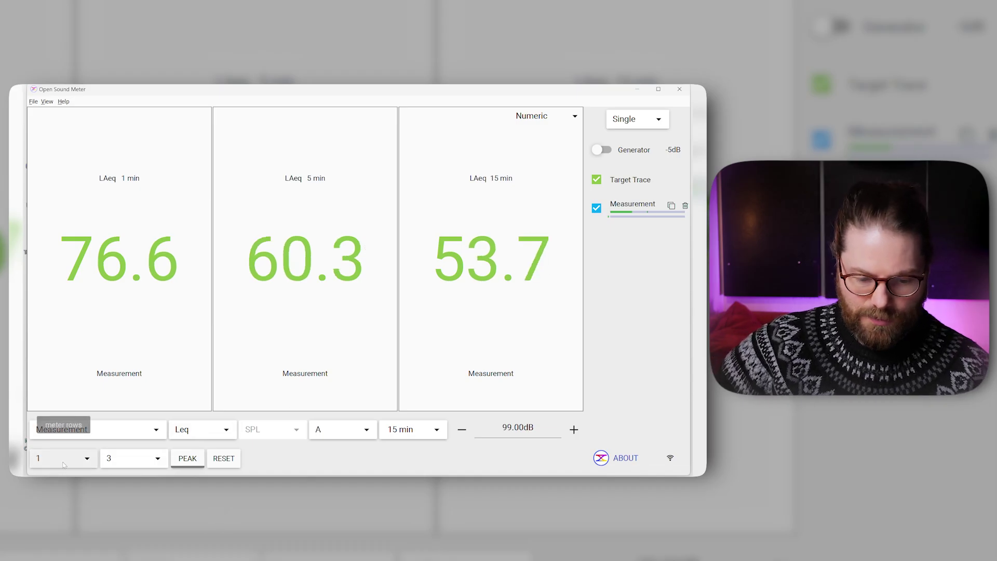
left_click(129, 459)
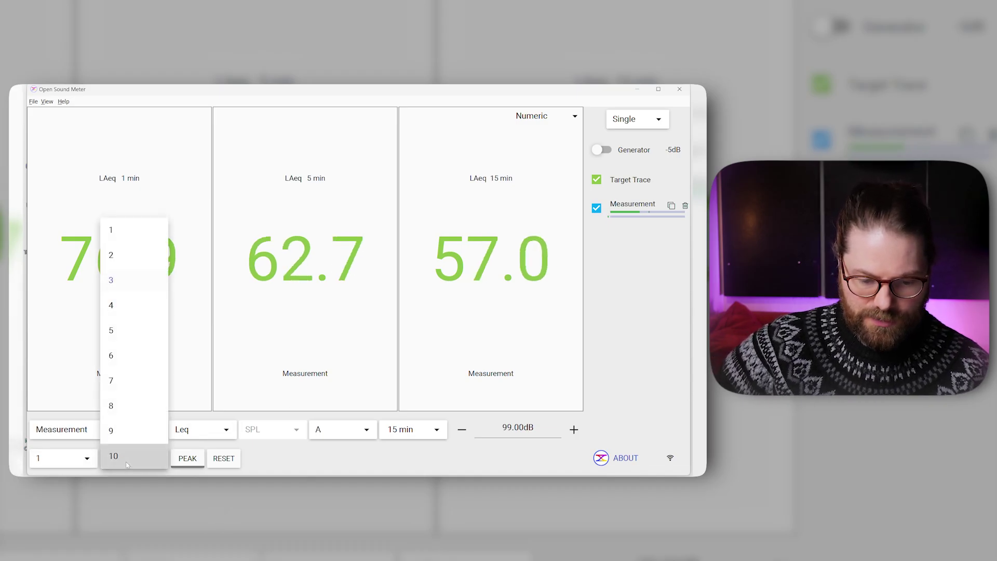
Lay out the meters as a single row of five columns
left_click(140, 331)
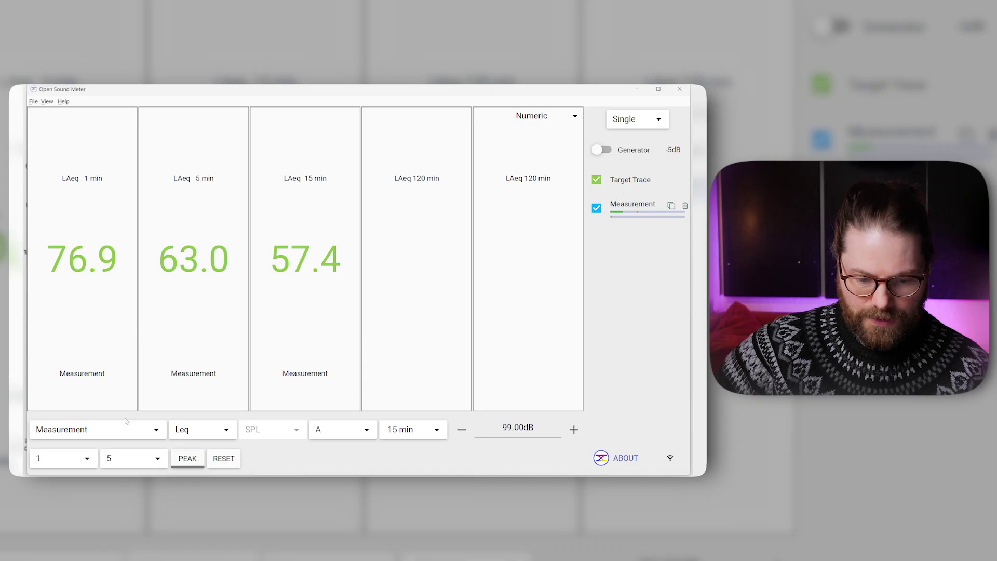
left_click(133, 458)
left_click(133, 280)
left_click(79, 461)
left_click(64, 431)
left_click(71, 452)
left_click(77, 407)
left_click(132, 458)
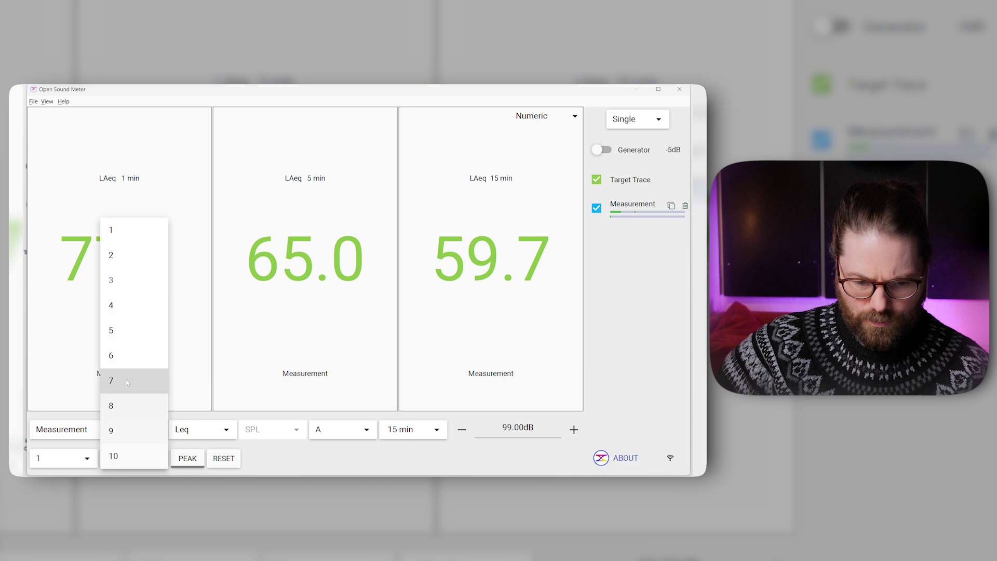
left_click(149, 334)
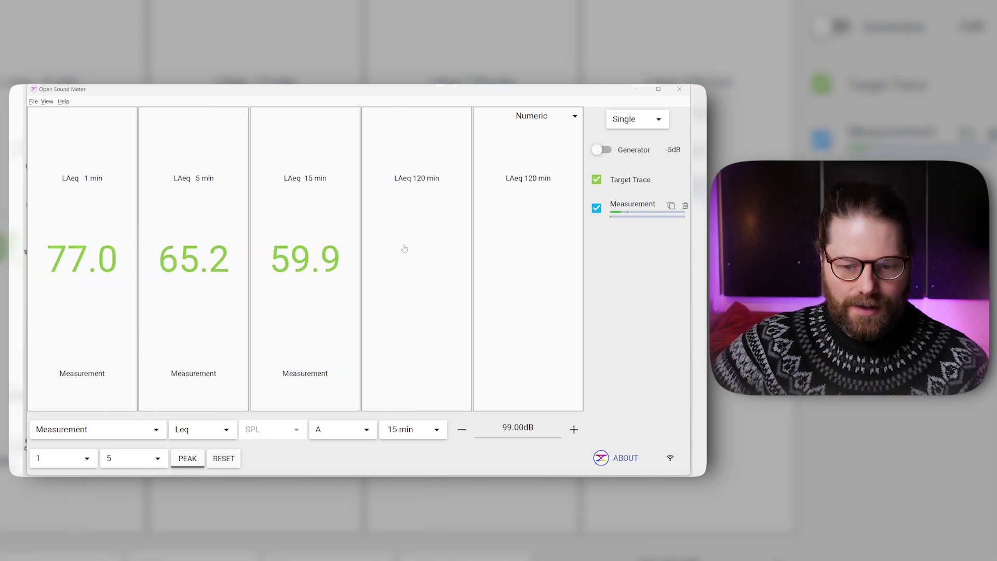
Set the fourth meter to a 30-minute window and the fifth to 60 minutes
left_click(372, 313)
left_click(395, 431)
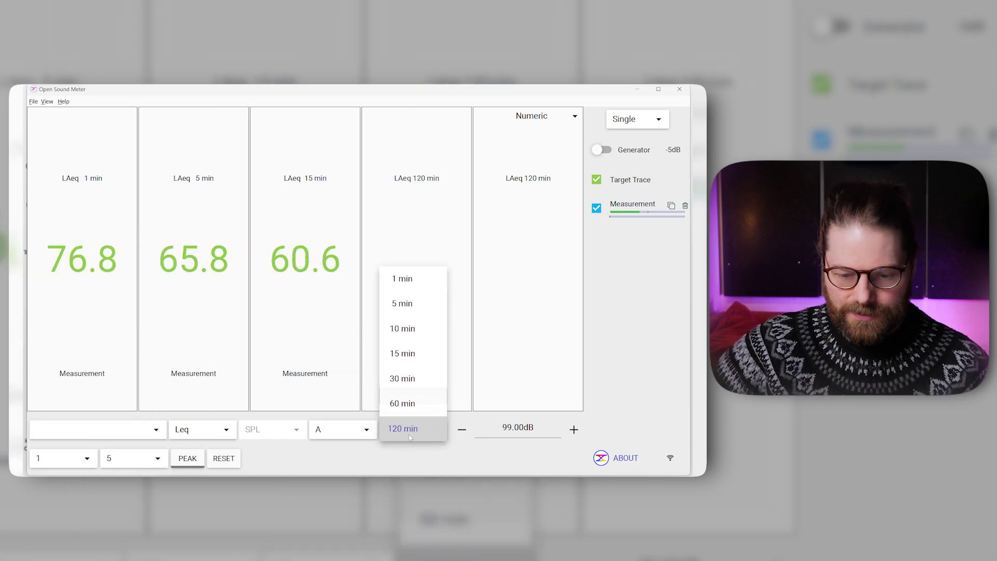
left_click(403, 379)
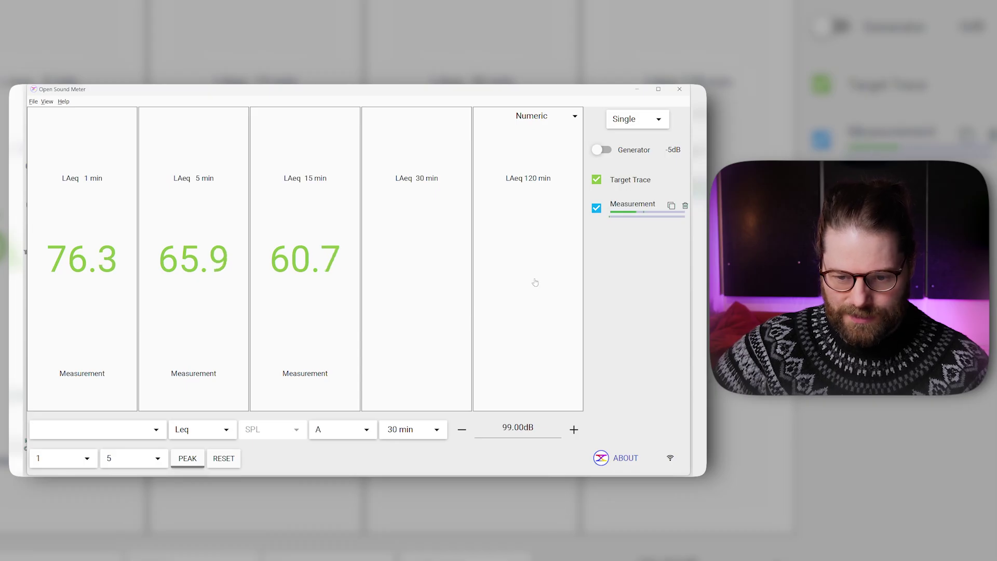
left_click(421, 428)
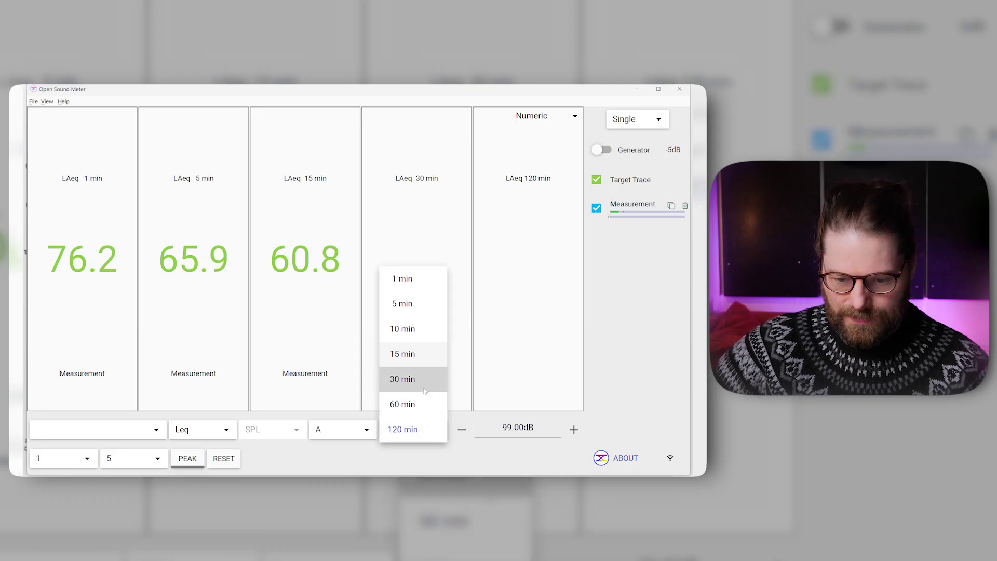
left_click(418, 404)
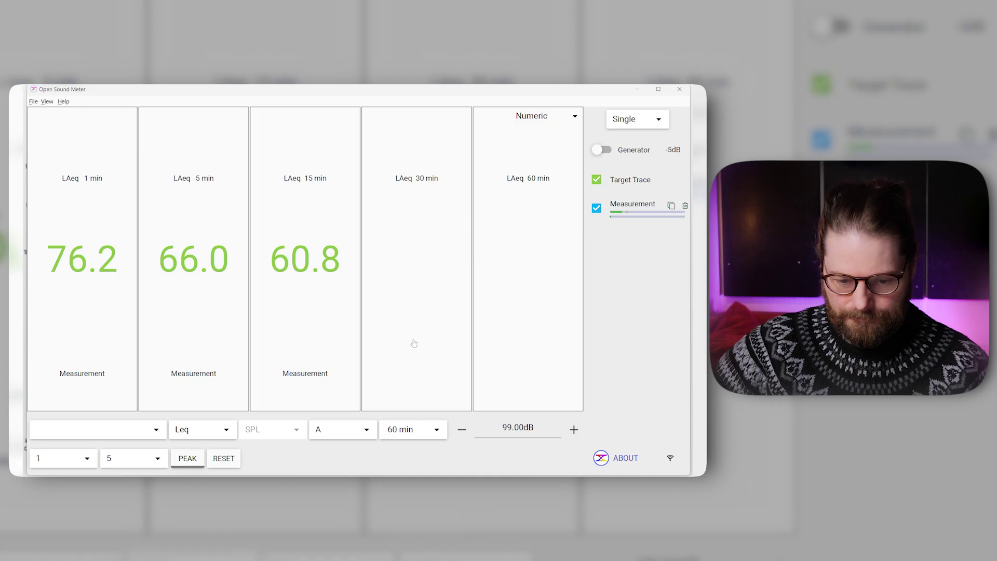
Feed the fourth and fifth meters from the Measurement source
left_click(96, 429)
left_click(96, 429)
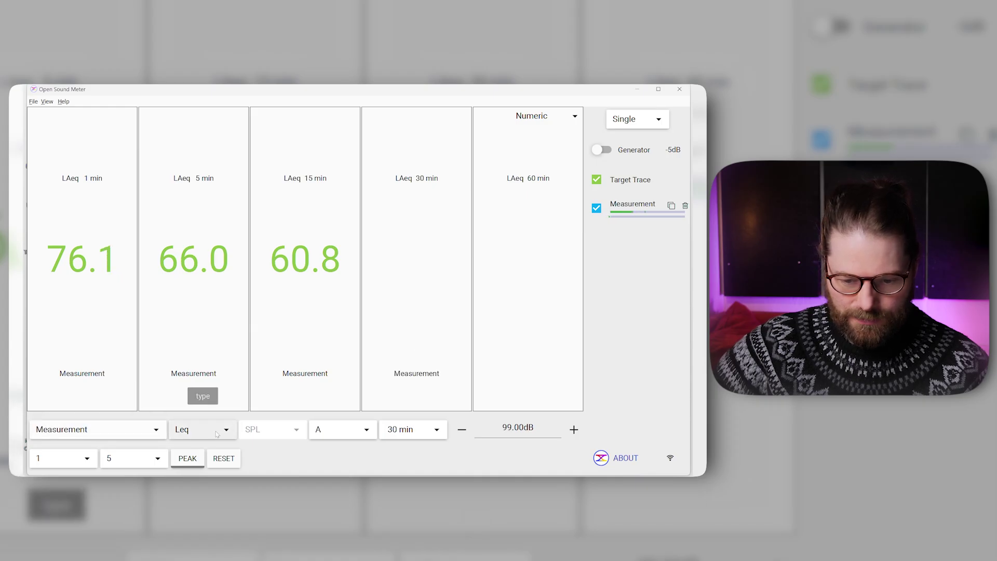
left_click(499, 237)
left_click(400, 237)
left_click(489, 250)
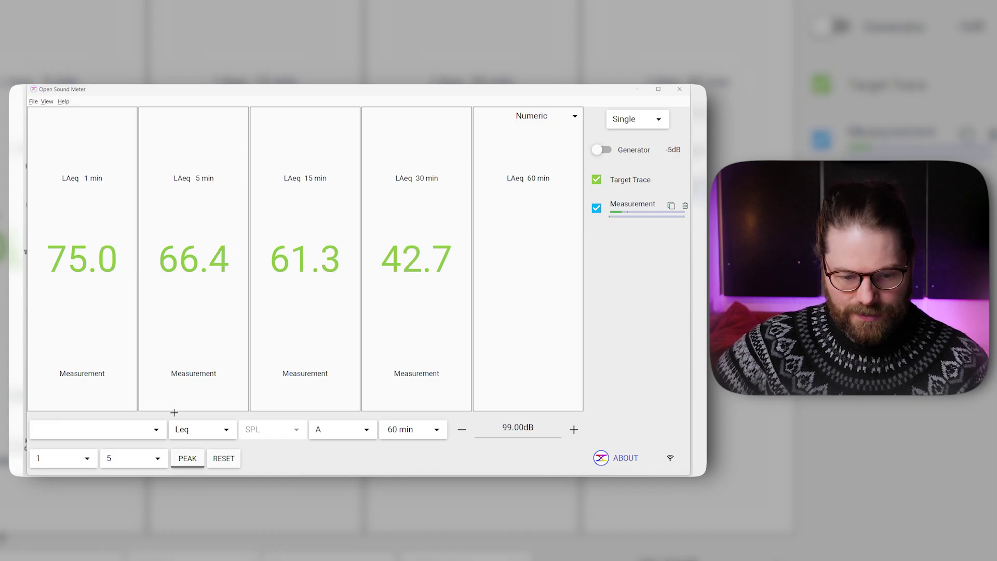
left_click(66, 429)
left_click(66, 432)
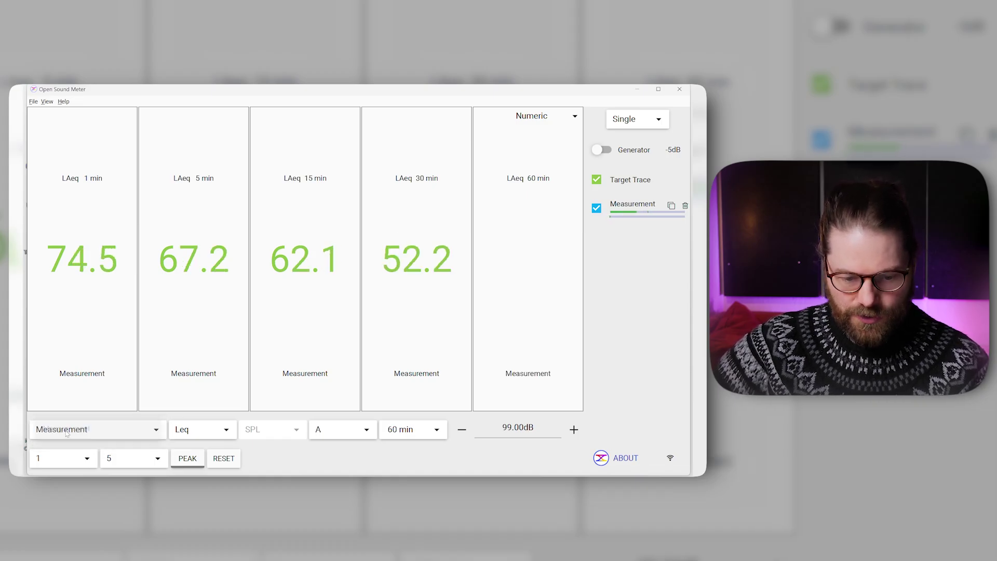
Reset the level readings and restart averaging on the first four meters
left_click(234, 459)
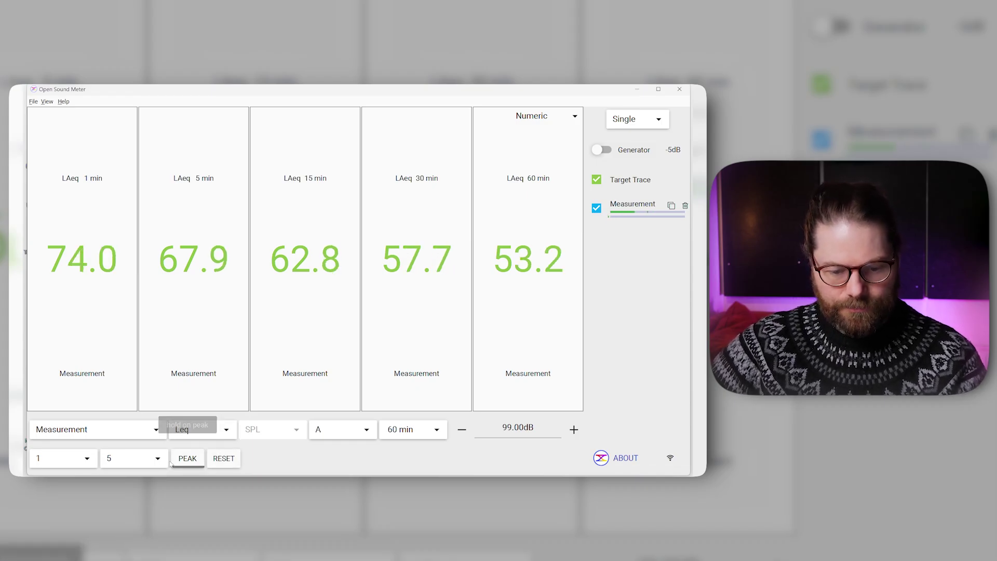
left_click(92, 326)
left_click(233, 461)
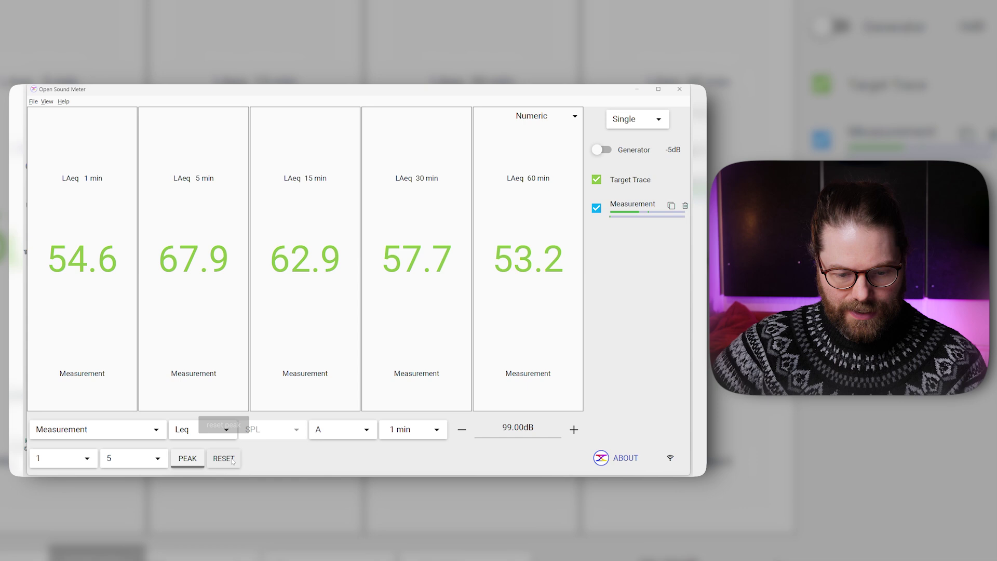
left_click(213, 312)
left_click(226, 459)
left_click(309, 275)
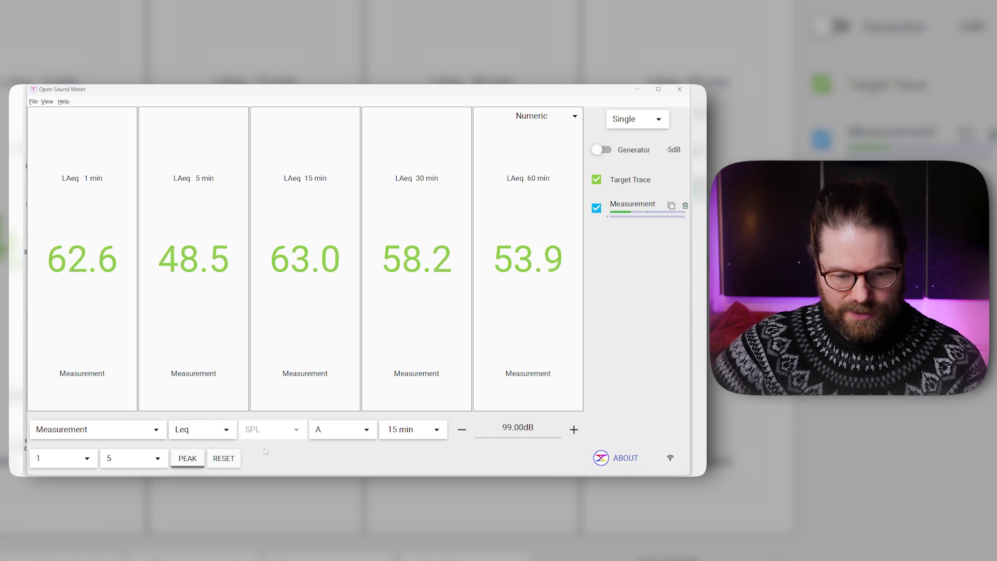
left_click(224, 459)
left_click(407, 310)
left_click(224, 459)
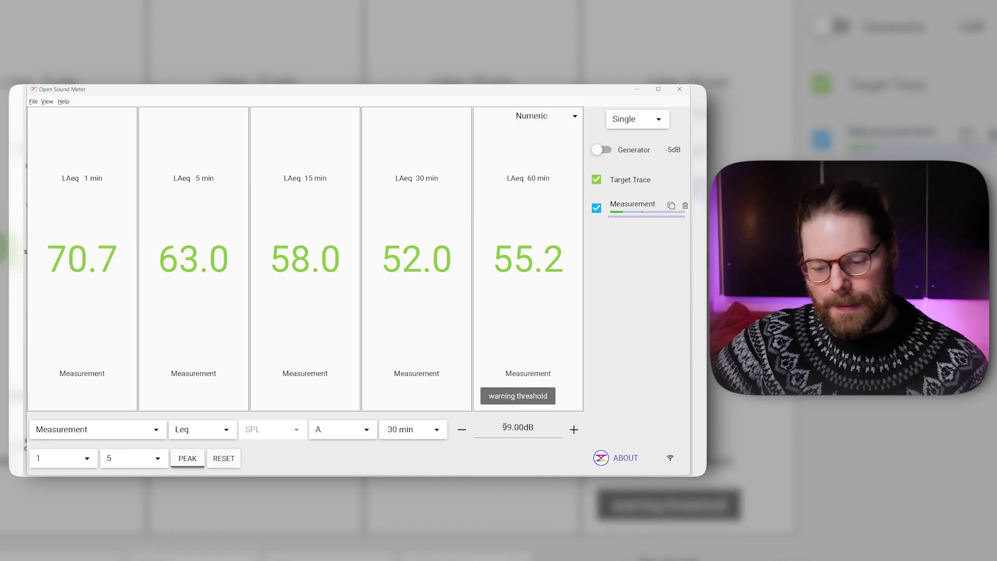
Set the 30-minute meter's warning threshold to 70 dB
double_click(513, 424)
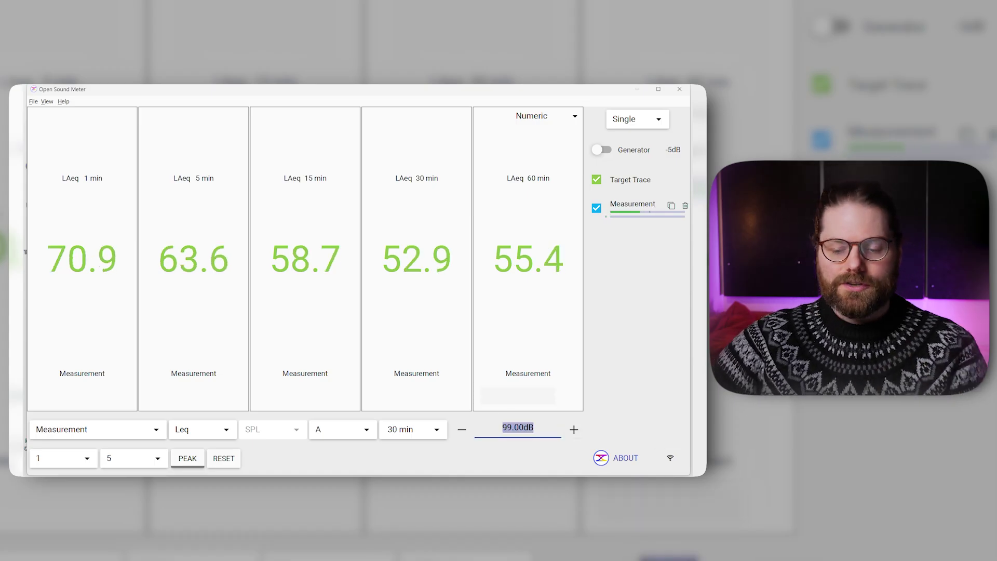
type("70")
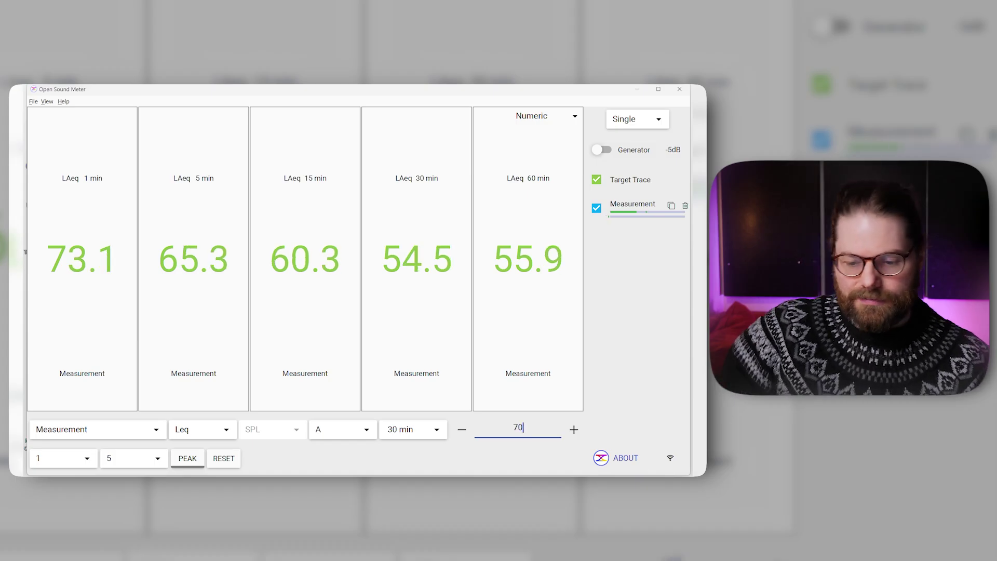
key("Return")
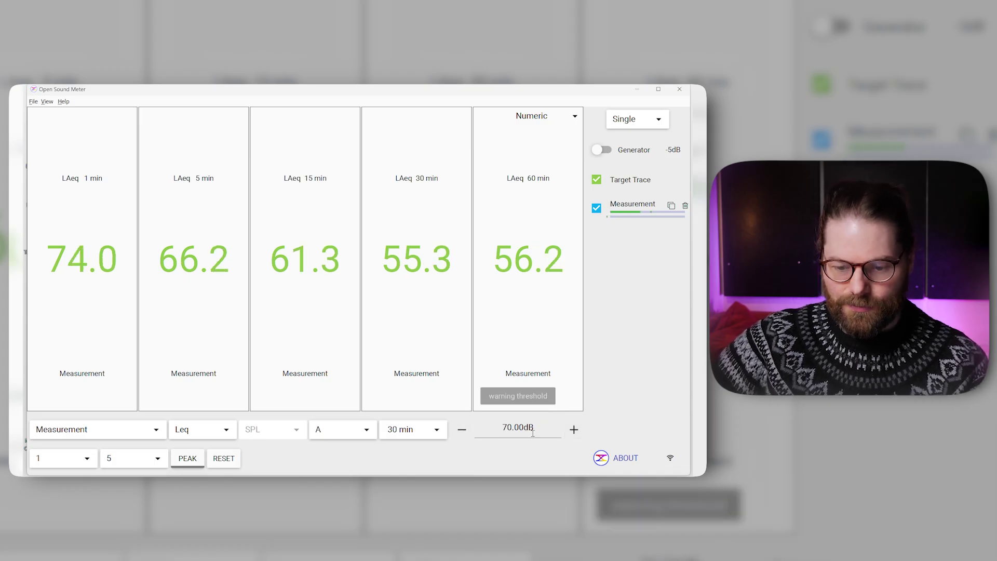
Give the 1-minute and 5-minute meters 70 dB warning thresholds as well
left_click(102, 239)
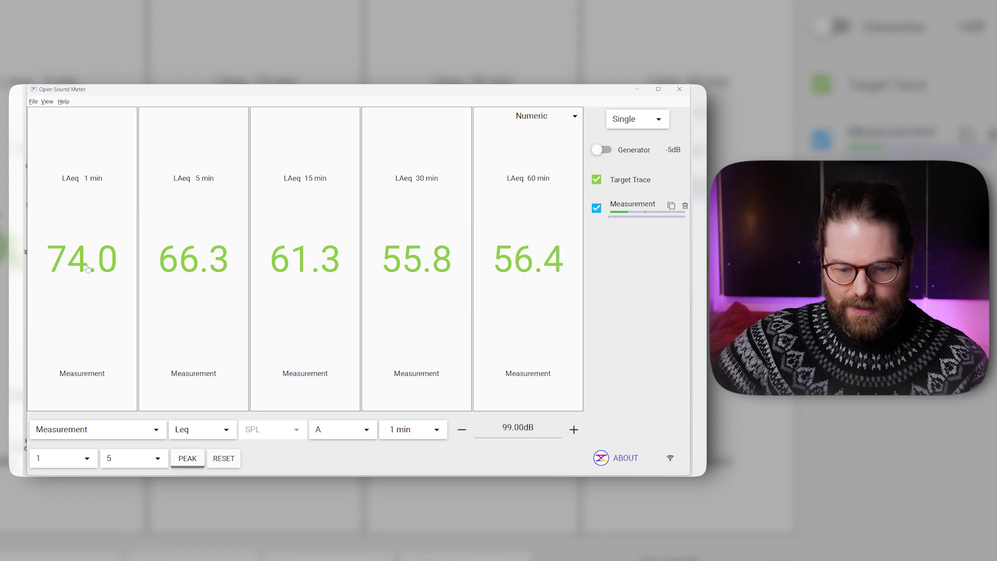
double_click(509, 426)
type("70")
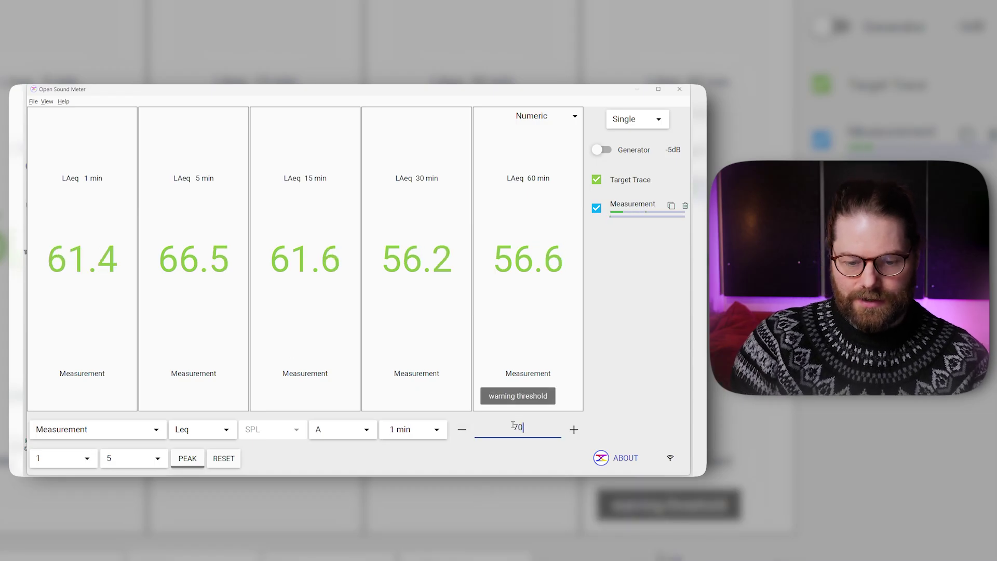
key("Return")
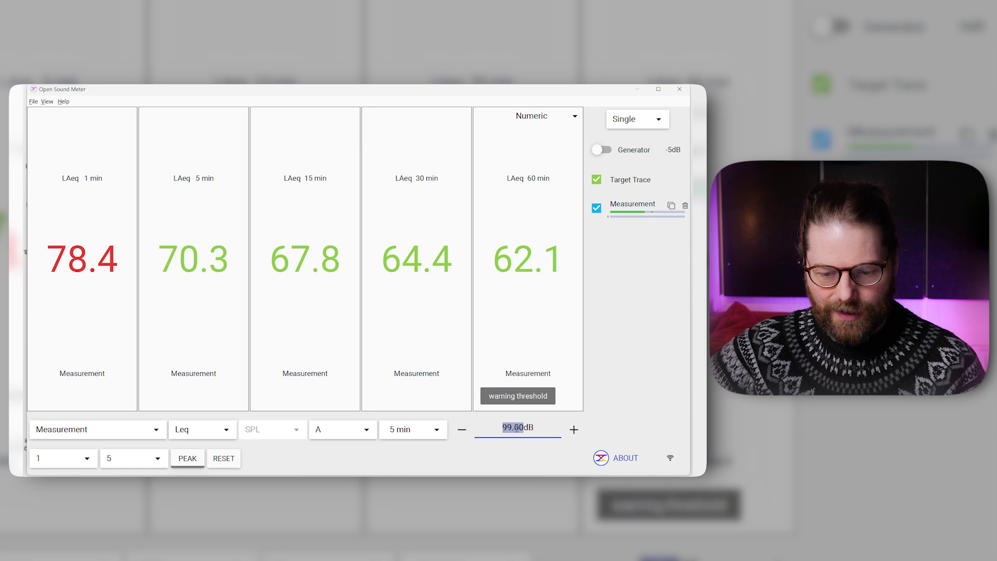
key("BackSpace")
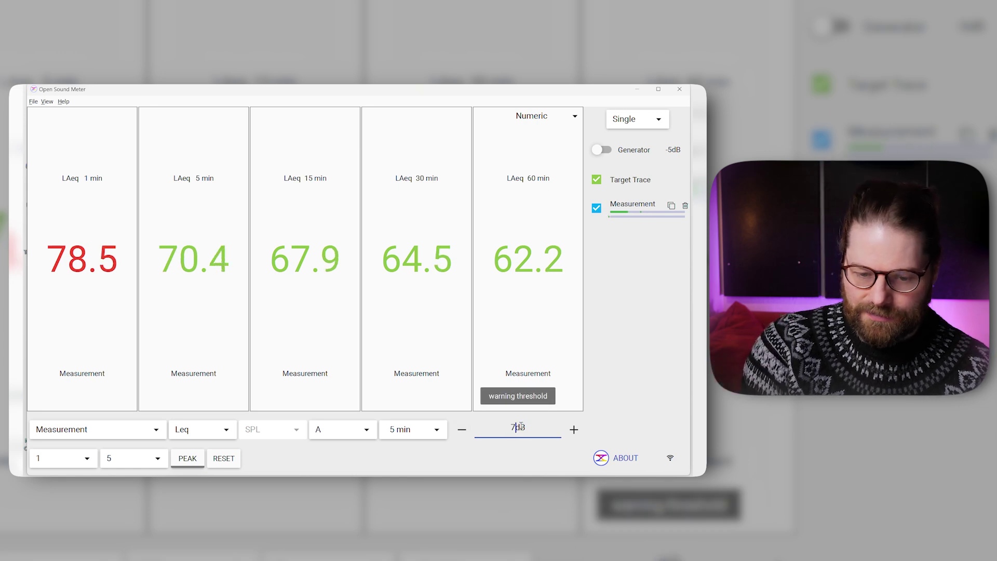
type("70")
key("Return")
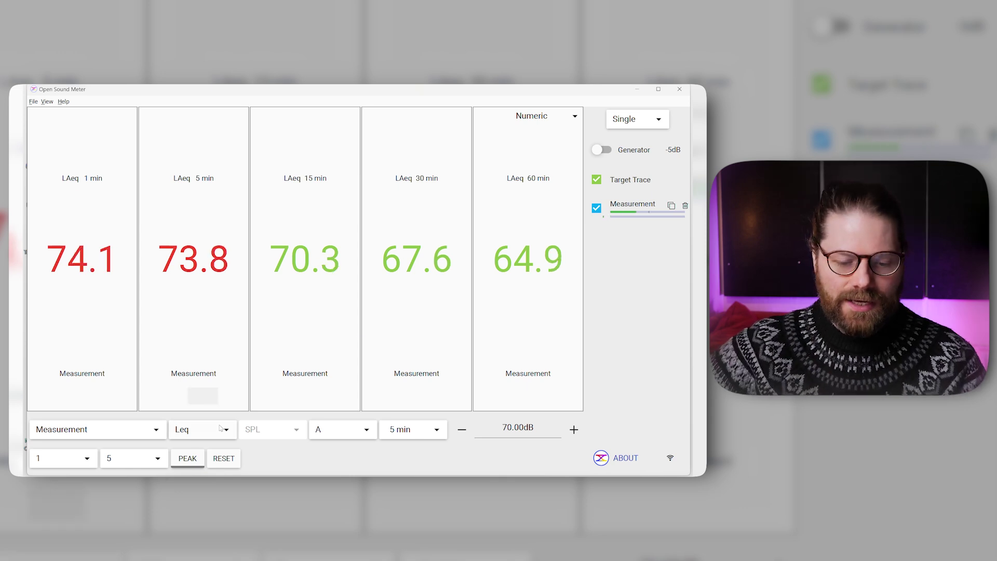
left_click(530, 285)
Switch the fifth meter to a fast Peak SPL readout, keeping A weighting
left_click(217, 434)
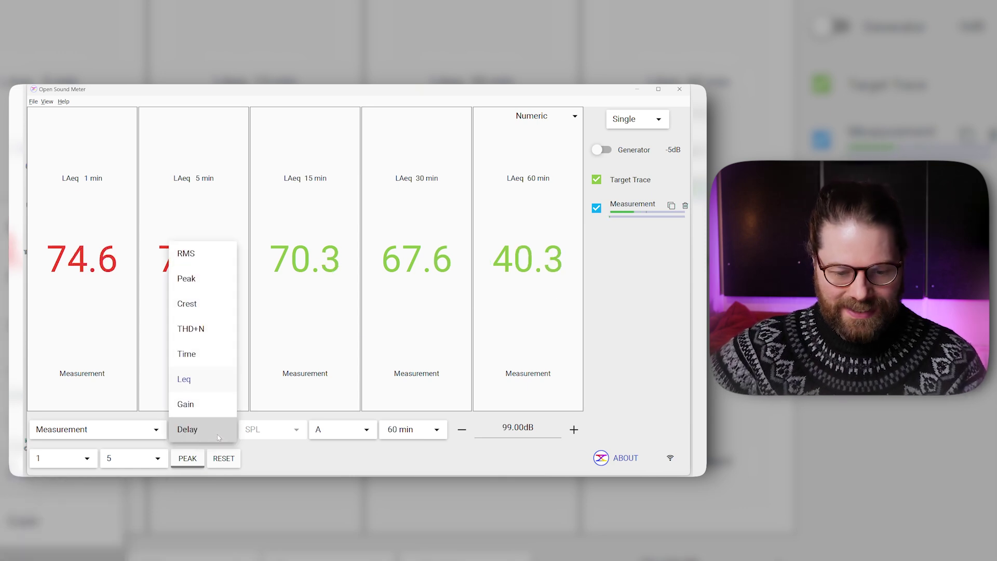
left_click(336, 433)
left_click(336, 433)
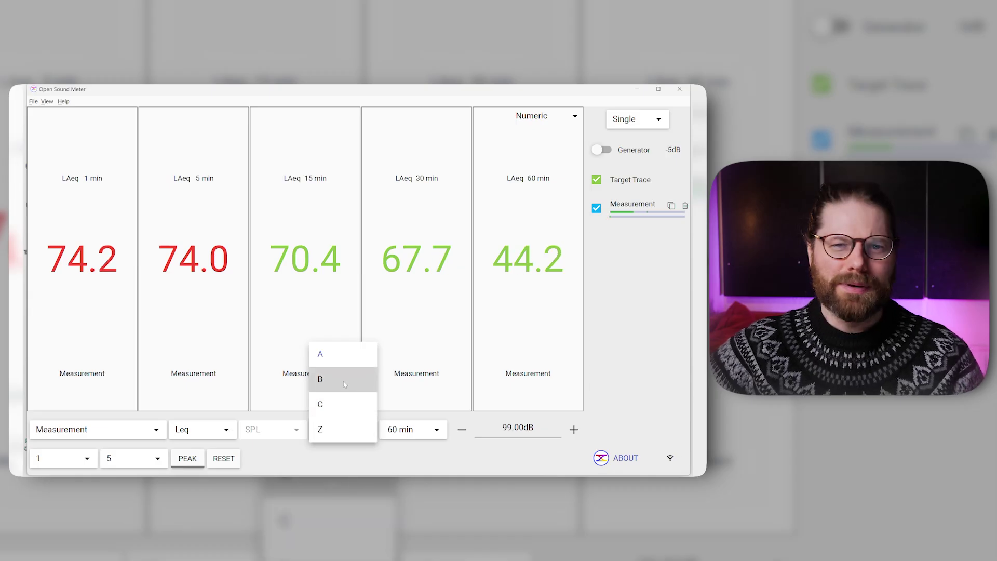
left_click(207, 429)
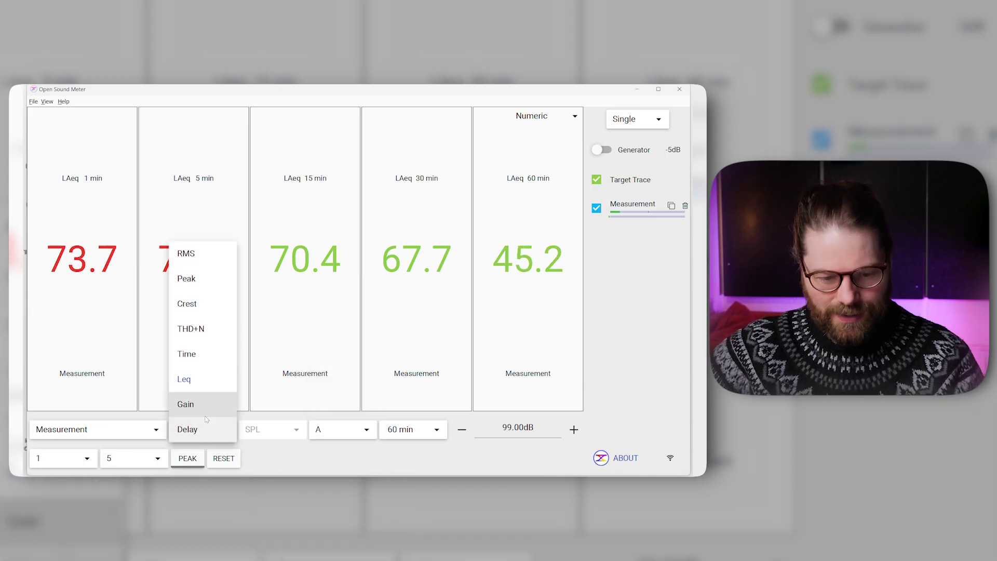
left_click(200, 280)
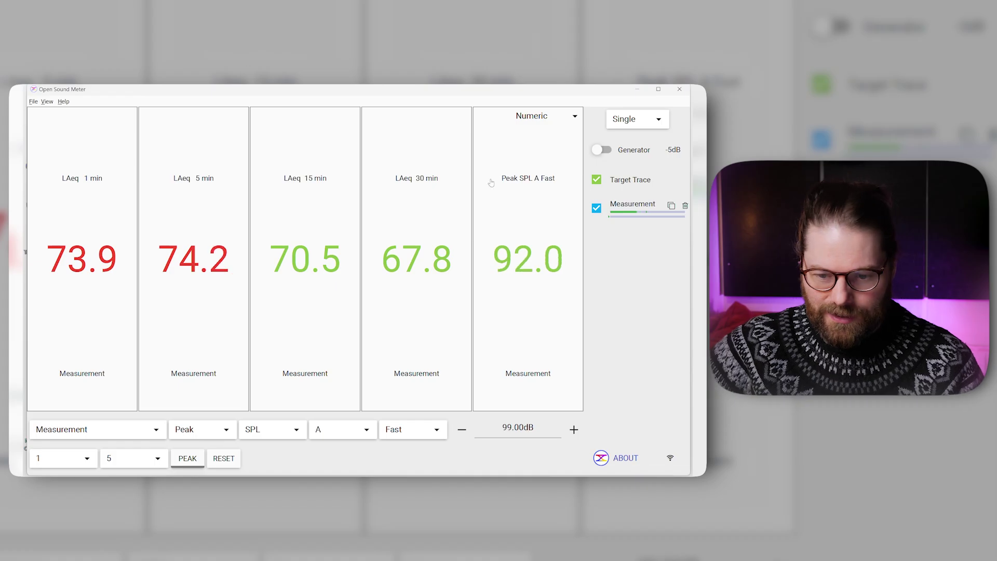
Change the fifth meter to a clock-time readout, then back to Leq
scroll(490, 184, "down", 3)
scroll(499, 191, "up", 3)
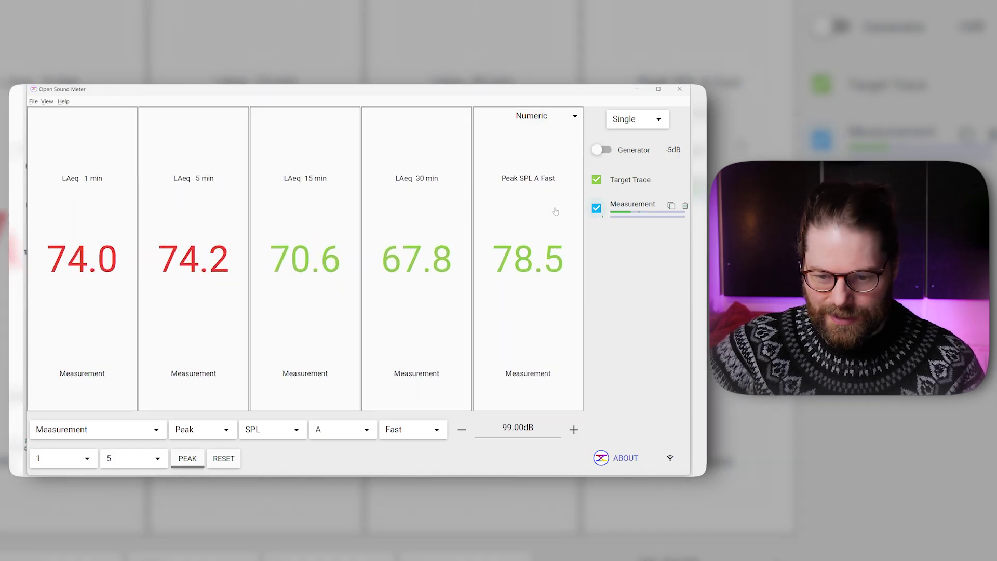
scroll(498, 190, "down", 2)
scroll(499, 190, "up", 2)
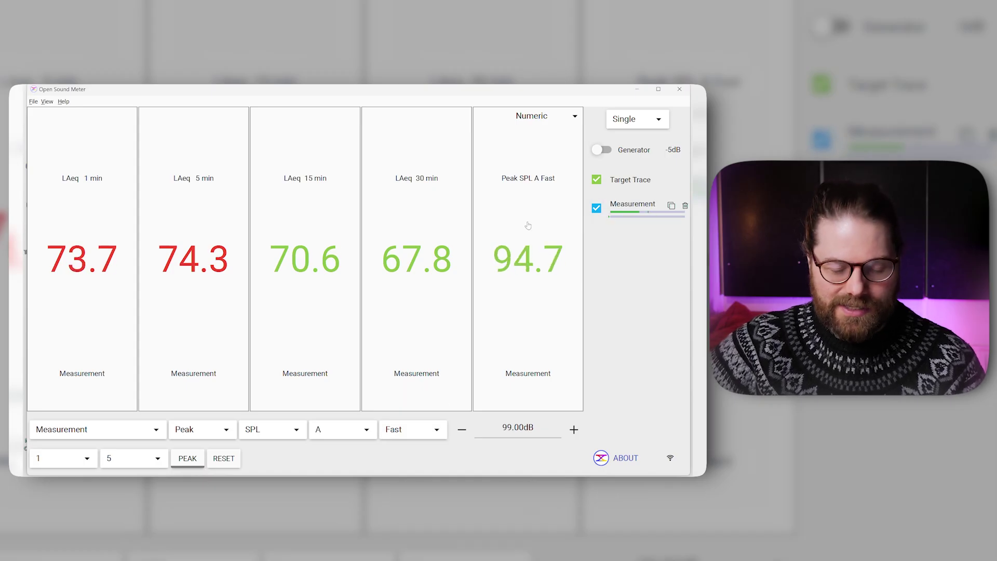
left_click(202, 405)
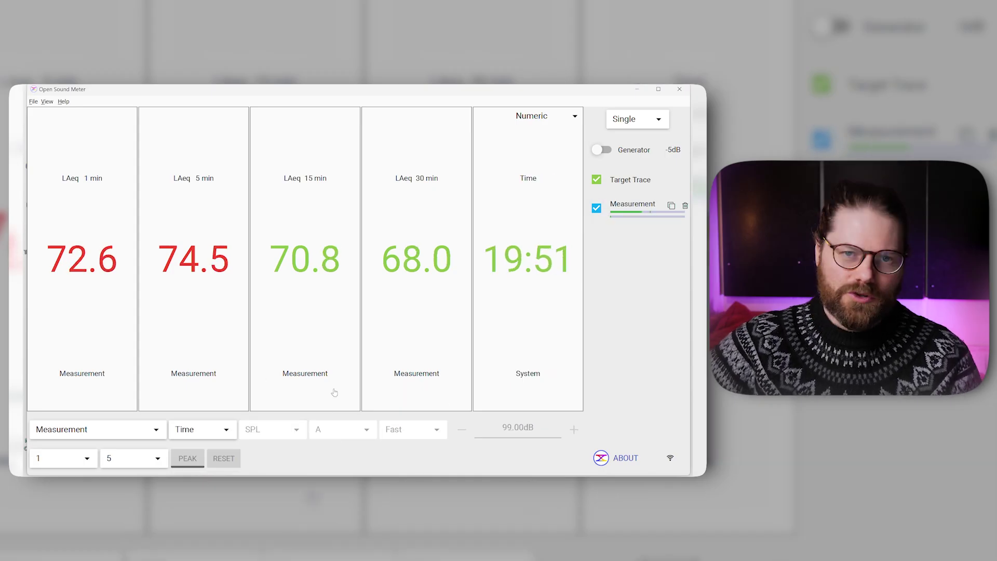
left_click(218, 429)
left_click(218, 385)
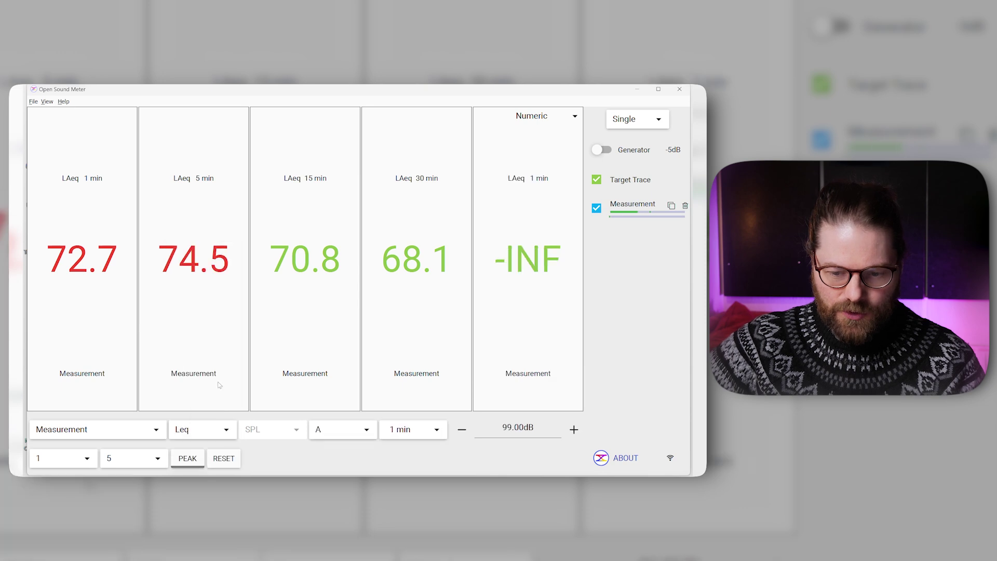